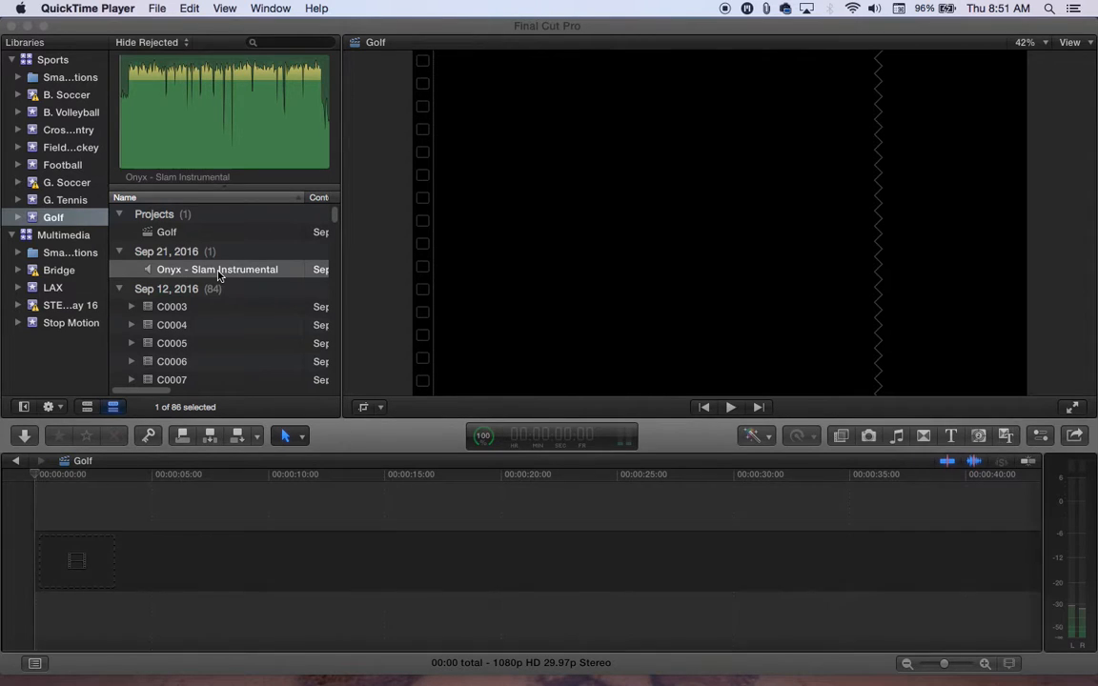
Add Onyx - Slam Instrumental to the start of the Golf timeline with video properties 1080p HD, 1920x1080, 29.97p
{"action": "left_click", "coordinate": [219, 271]}
{"action": "left_click_drag", "start_coordinate": [219, 272], "coordinate": [87, 569]}
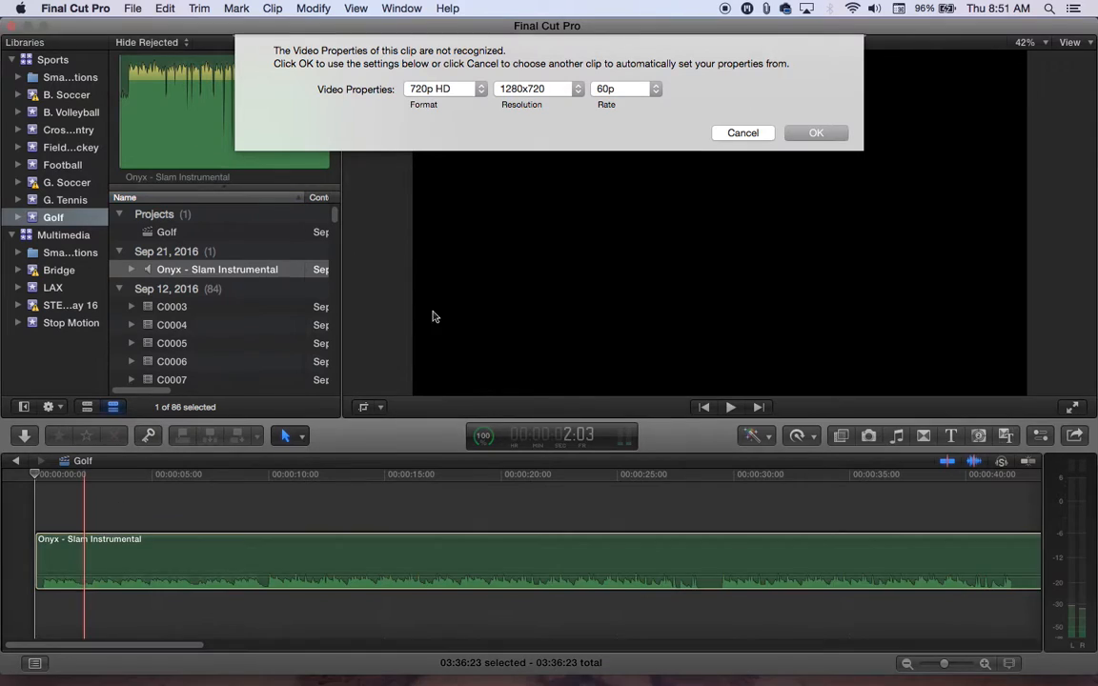
{"action": "left_click", "coordinate": [480, 91]}
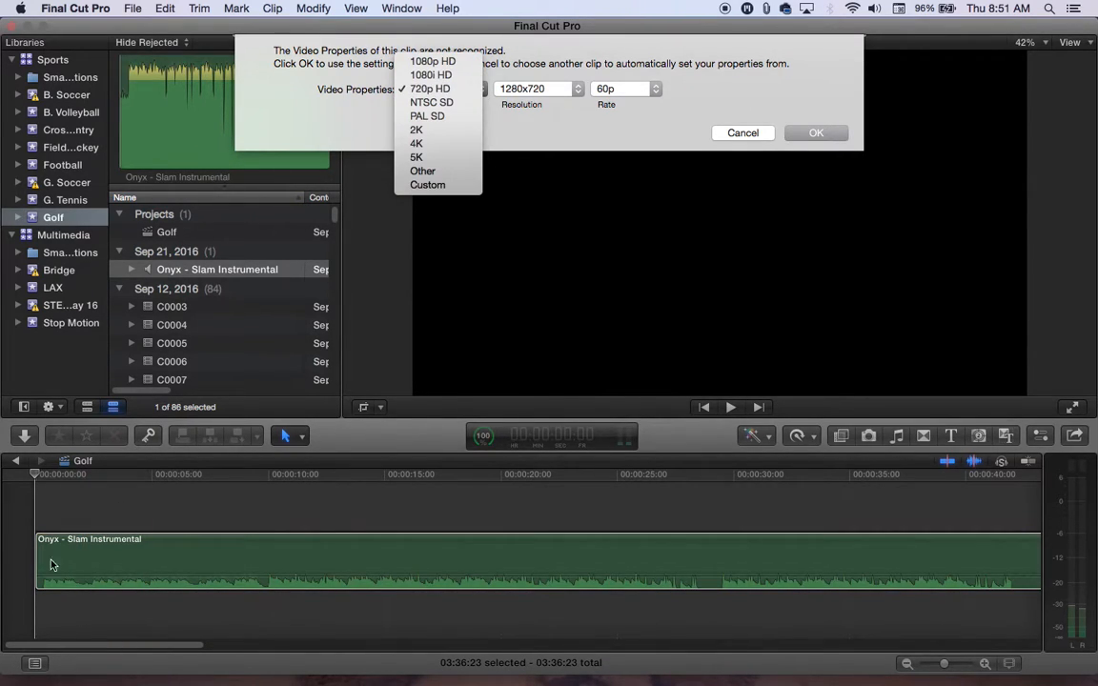
{"action": "left_click", "coordinate": [418, 65]}
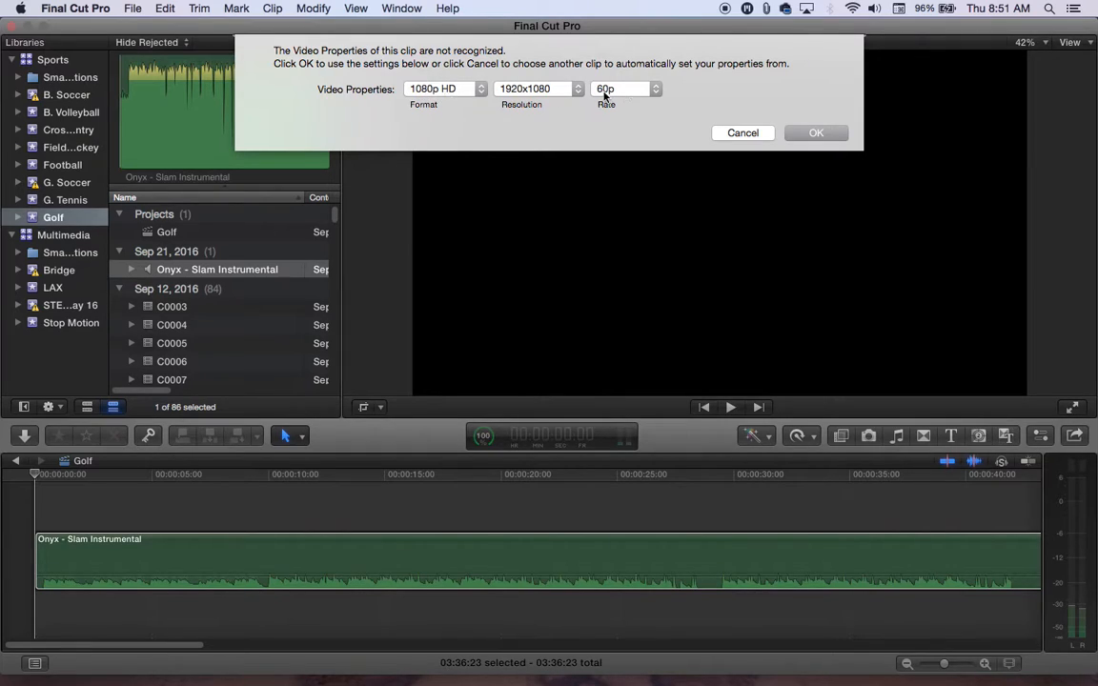
{"action": "left_click", "coordinate": [655, 88]}
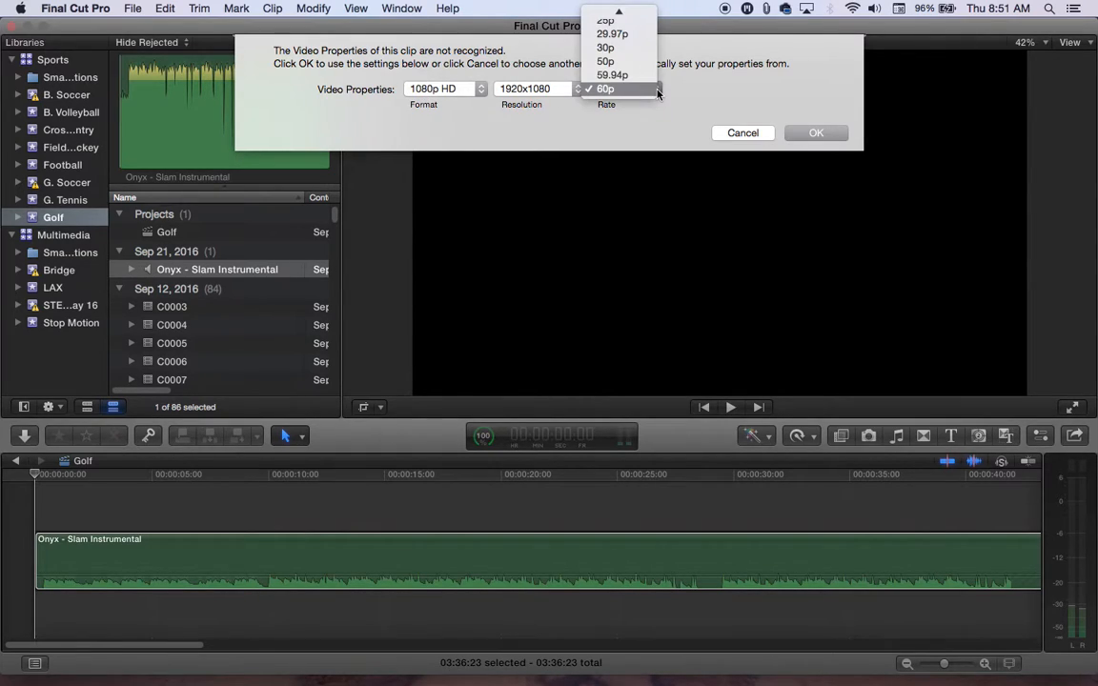
{"action": "left_click", "coordinate": [637, 38]}
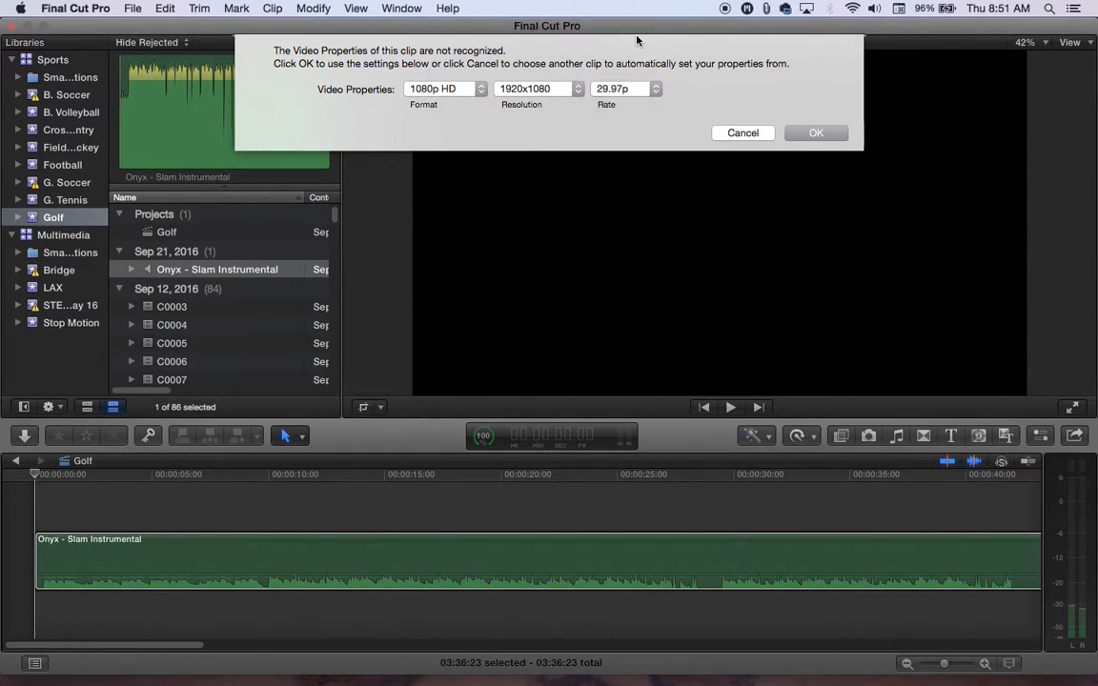
{"action": "left_click", "coordinate": [807, 134]}
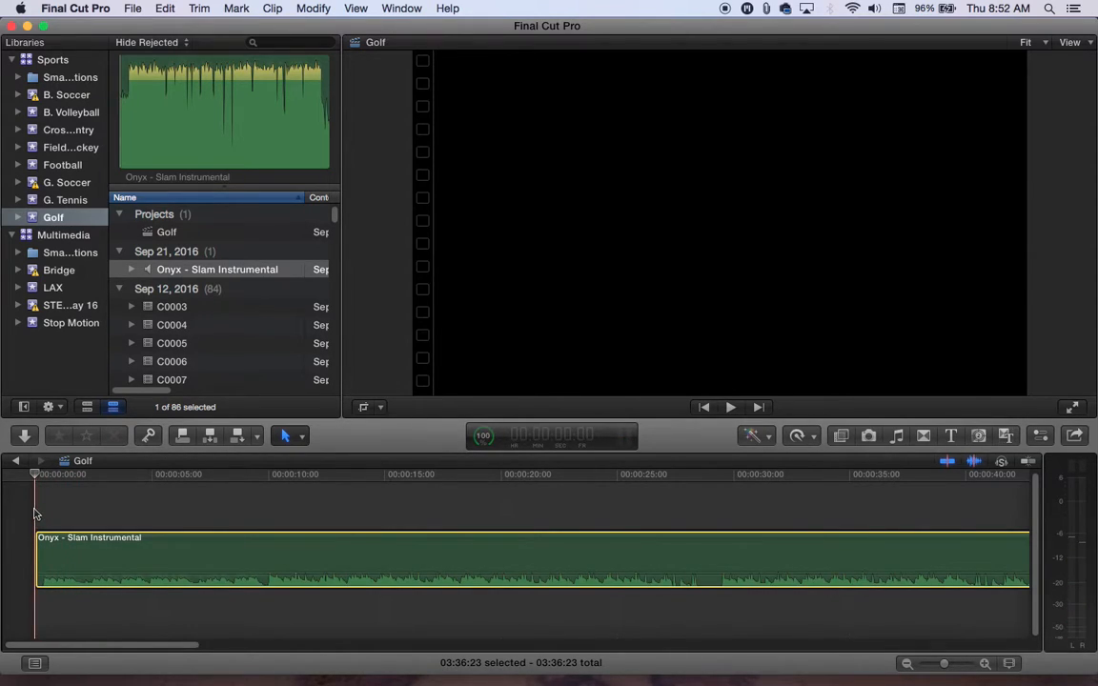
Play the opening of the song to hear its beat, and return the playhead to the start of the timeline
{"action": "key", "text": "space"}
{"action": "key", "text": "F12"}
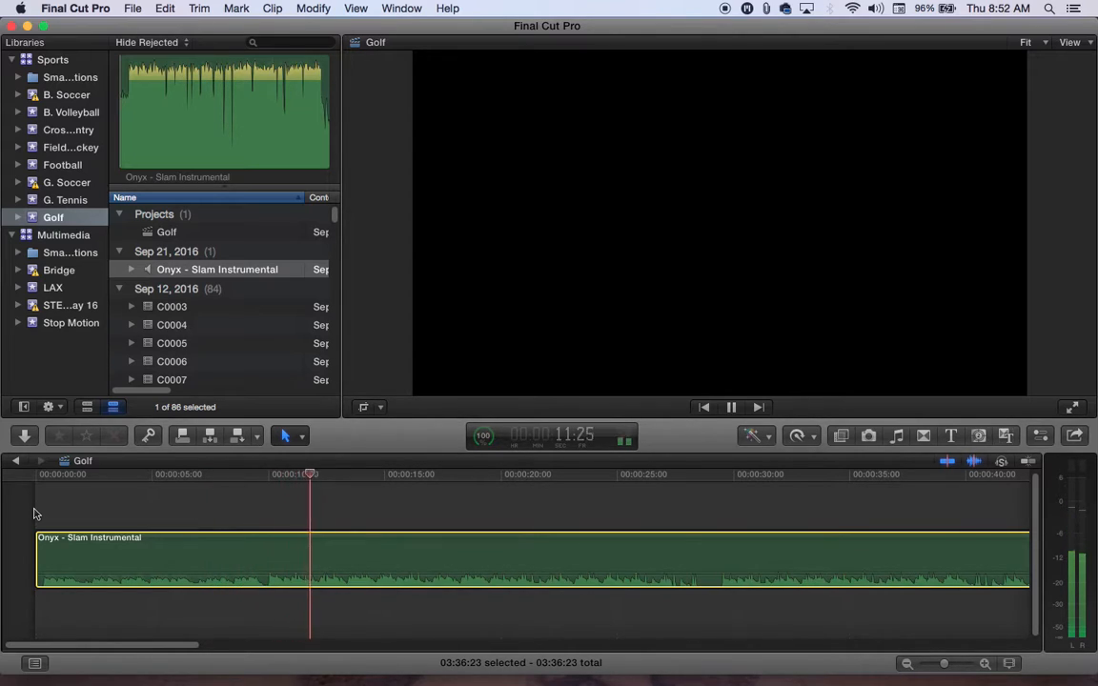
{"action": "key", "text": "space"}
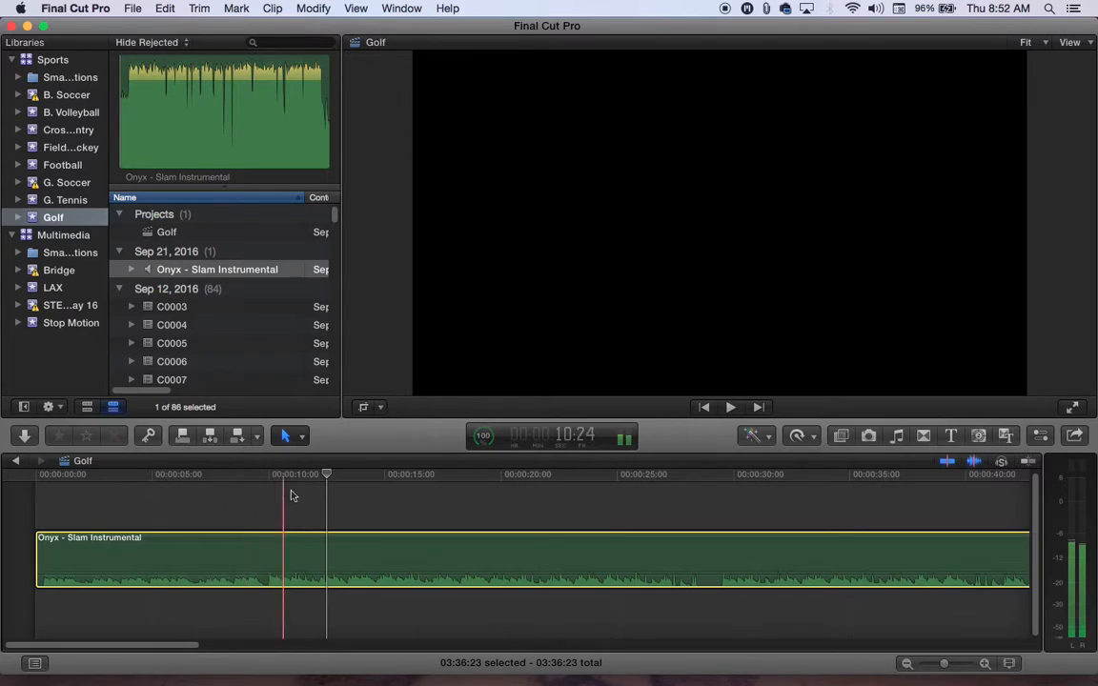
{"action": "left_click", "coordinate": [322, 477]}
{"action": "left_click_drag", "start_coordinate": [322, 477], "coordinate": [31, 481]}
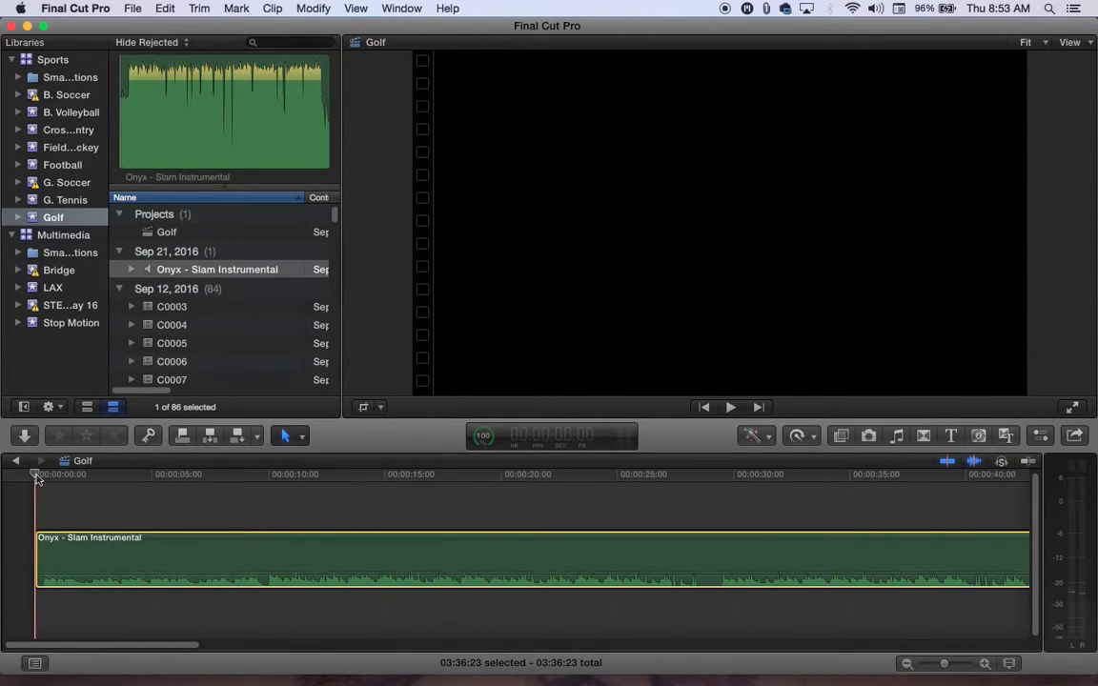
{"action": "mouse_move", "coordinate": [37, 477]}
{"action": "left_mouse_down"}
{"action": "mouse_move", "coordinate": [59, 479]}
{"action": "mouse_move", "coordinate": [35, 475]}
{"action": "left_mouse_up"}
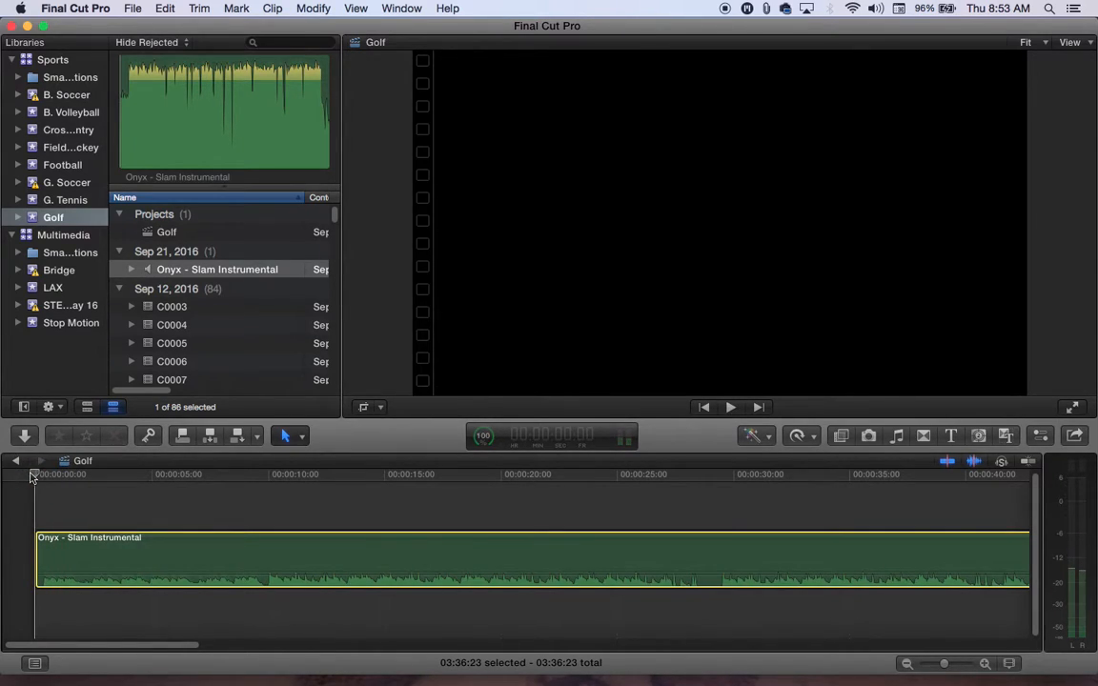
Raise the system volume and play the song from the start, adding markers on the beat through about 28 seconds
{"action": "left_click", "coordinate": [190, 91]}
{"action": "left_click", "coordinate": [74, 476]}
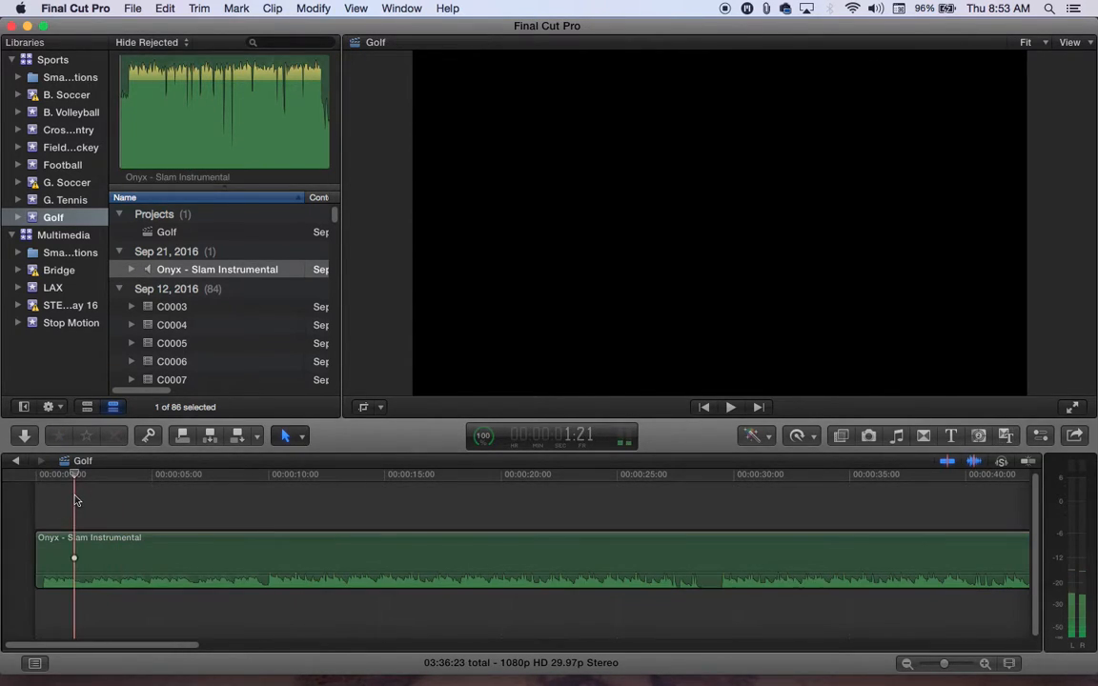
{"action": "left_click_drag", "start_coordinate": [74, 477], "coordinate": [34, 474]}
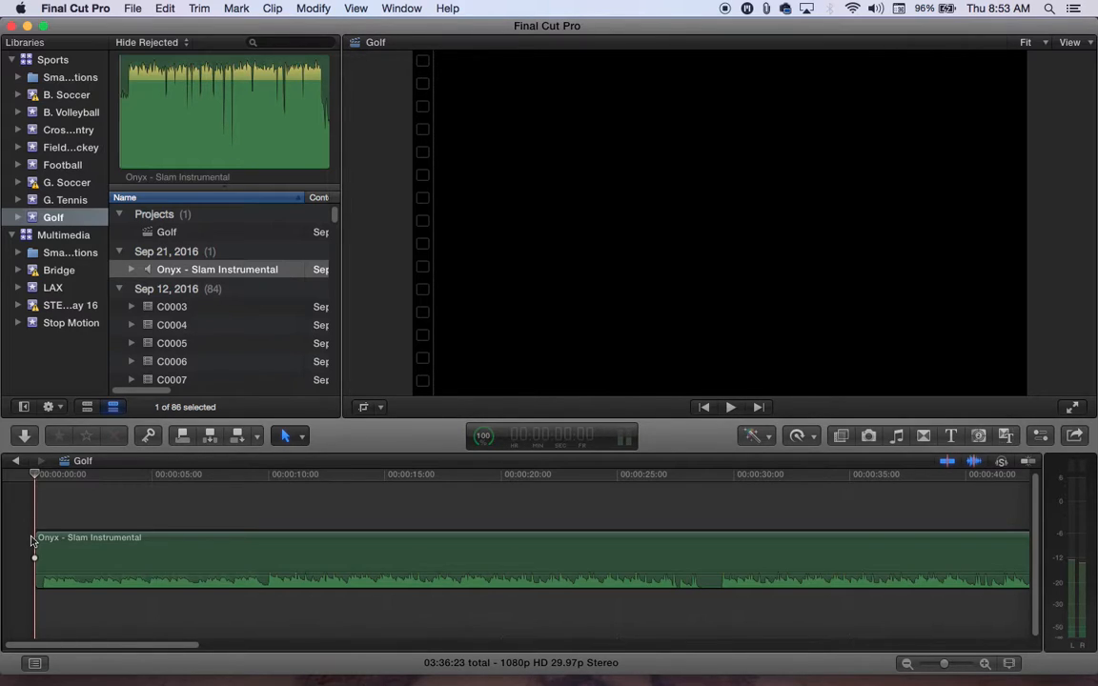
{"action": "key", "text": "XF86AudioRaiseVolume"}
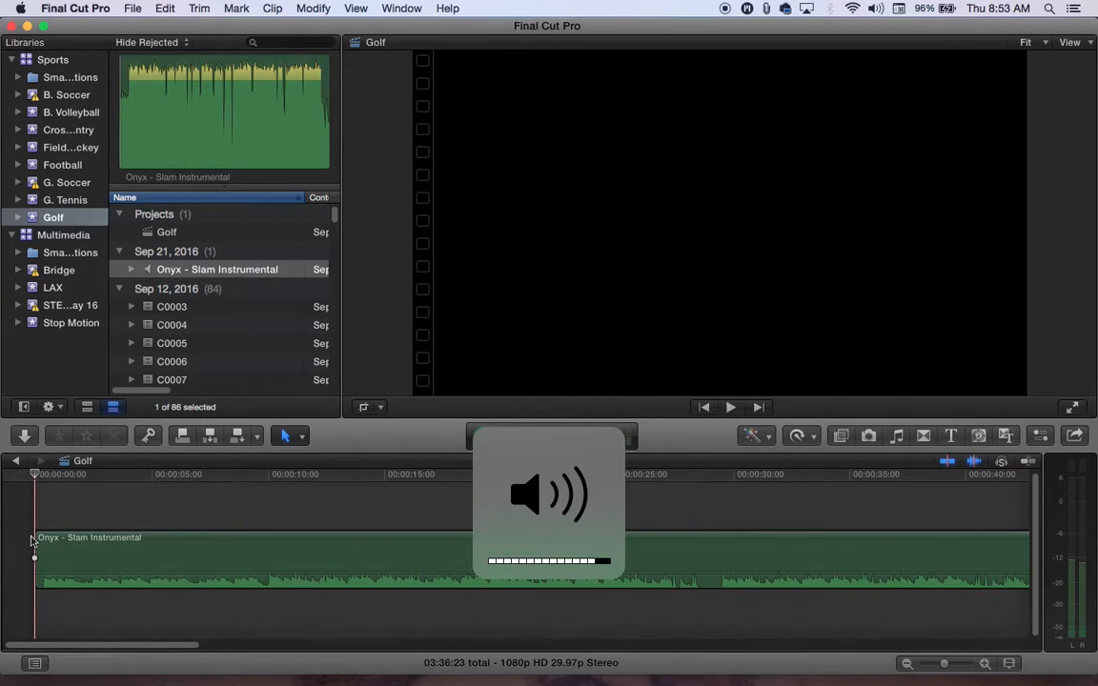
{"action": "key", "text": "space"}
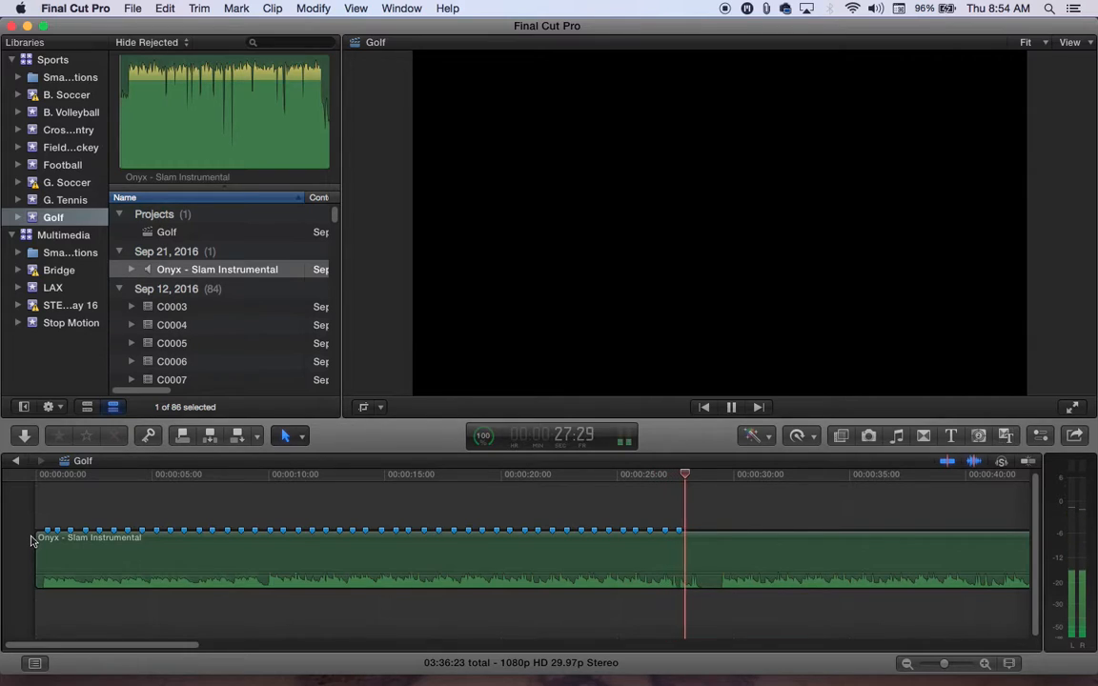
{"action": "key", "text": "space"}
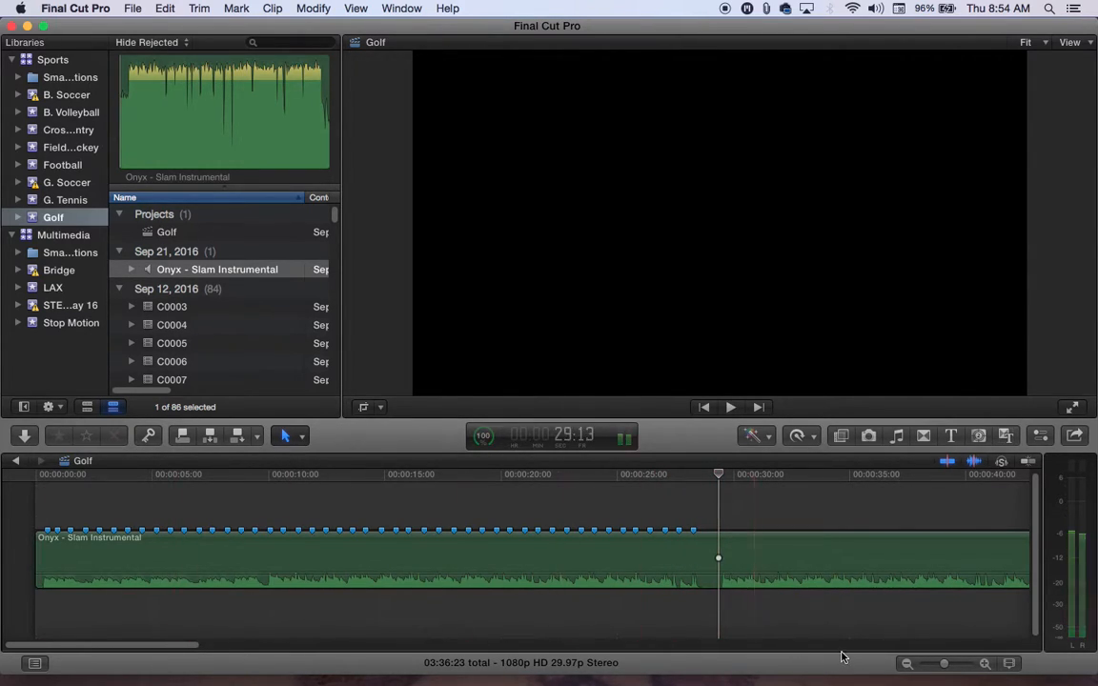
Switch the timeline clip appearance to waveform only and move the playhead back to about 24 seconds
{"action": "left_click", "coordinate": [1011, 664]}
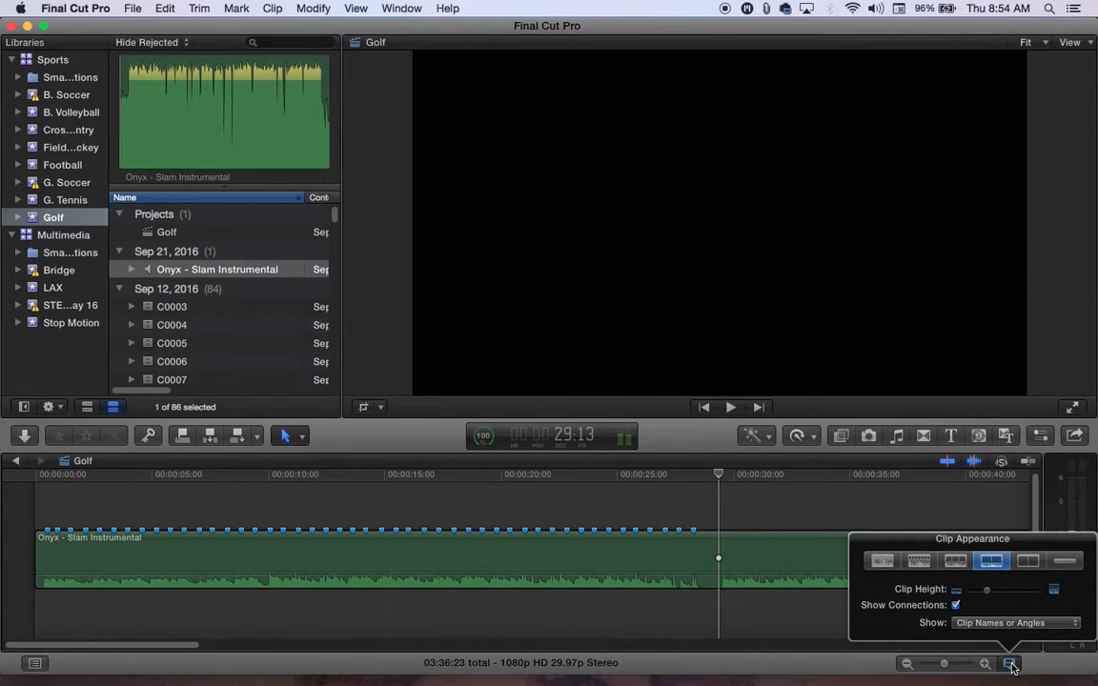
{"action": "left_click", "coordinate": [882, 563]}
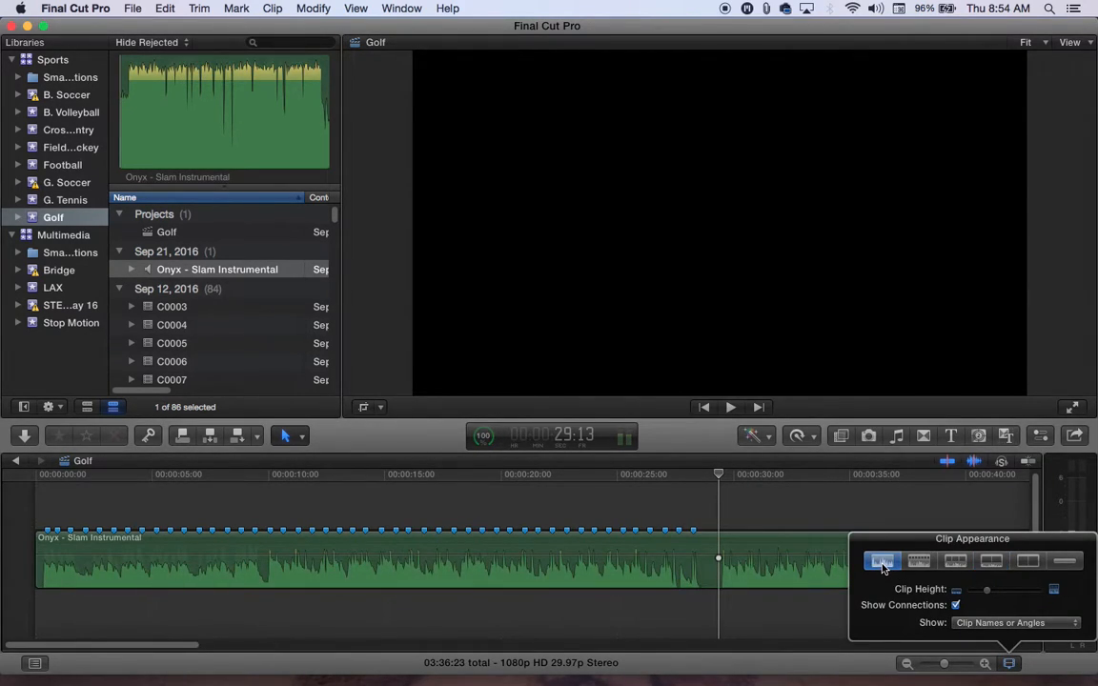
{"action": "left_click", "coordinate": [694, 478]}
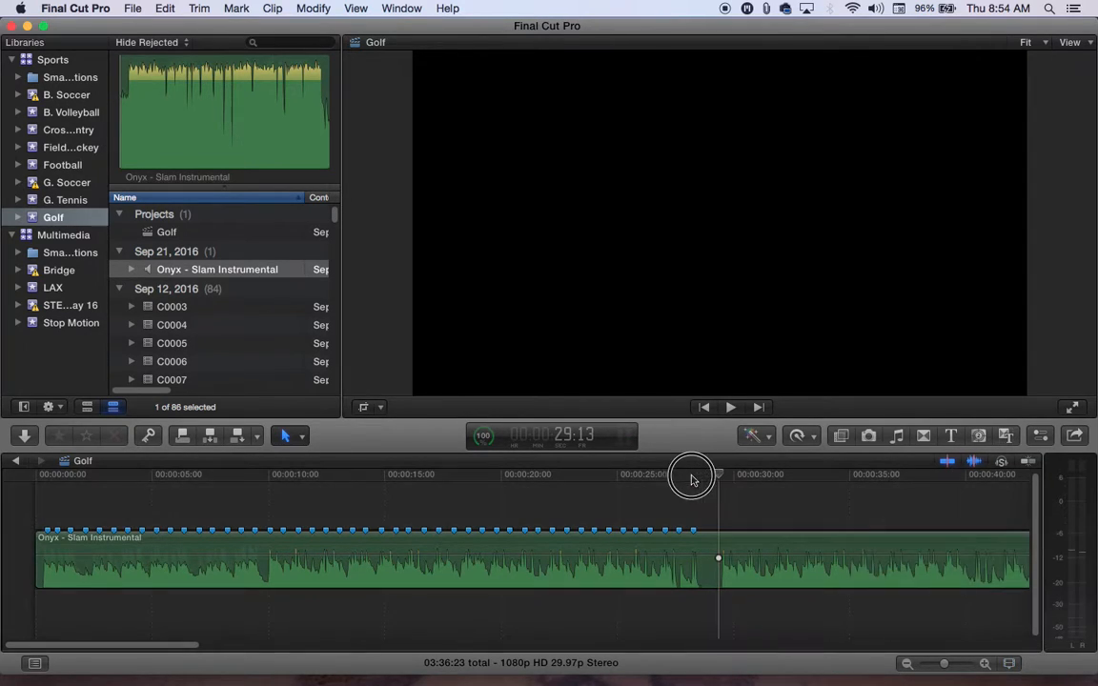
{"action": "left_click", "coordinate": [719, 477]}
{"action": "left_click_drag", "start_coordinate": [719, 478], "coordinate": [596, 474]}
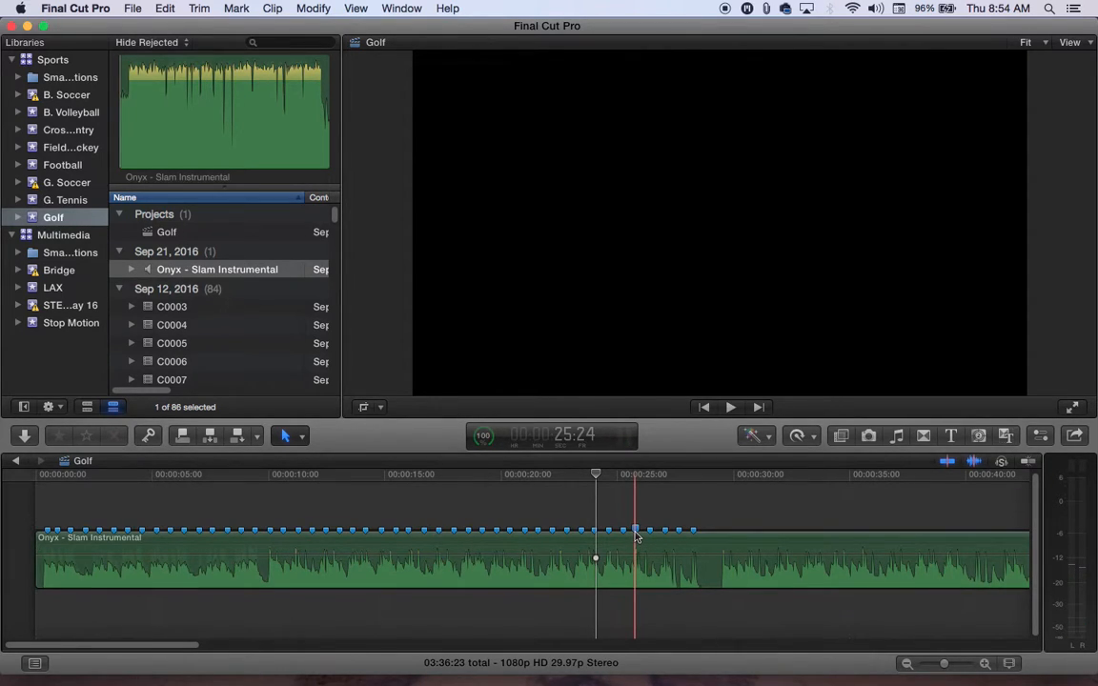
Compare the clip display options and set the timeline clips to show filmstrip and waveform at equal size
{"action": "left_click", "coordinate": [1010, 668]}
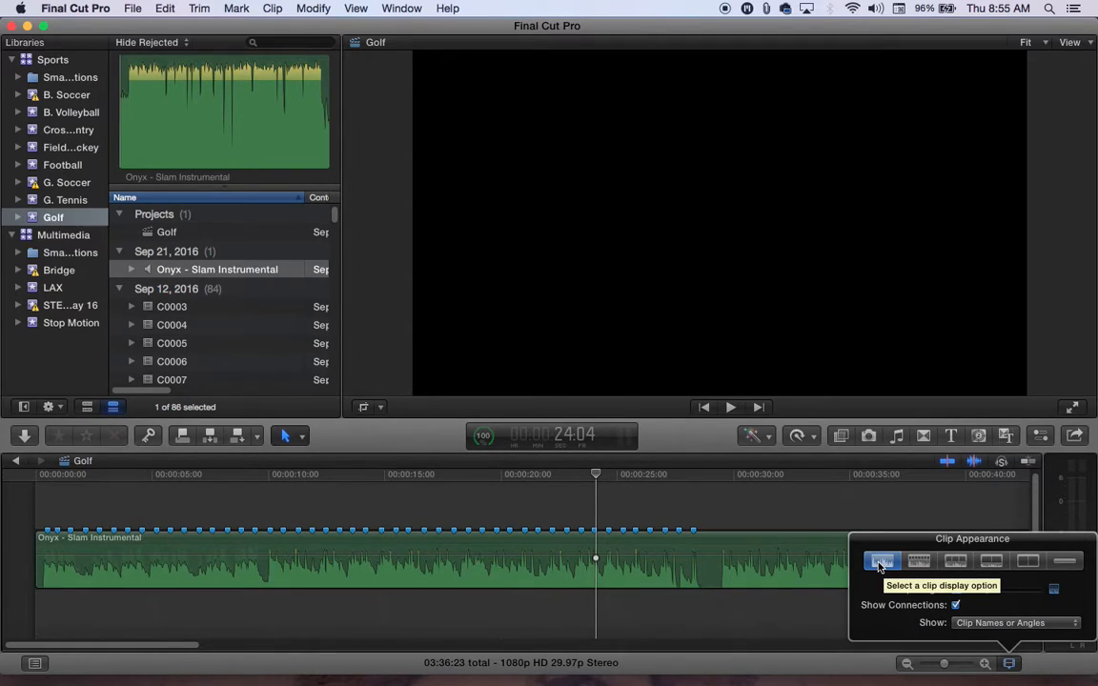
{"action": "left_click", "coordinate": [992, 566]}
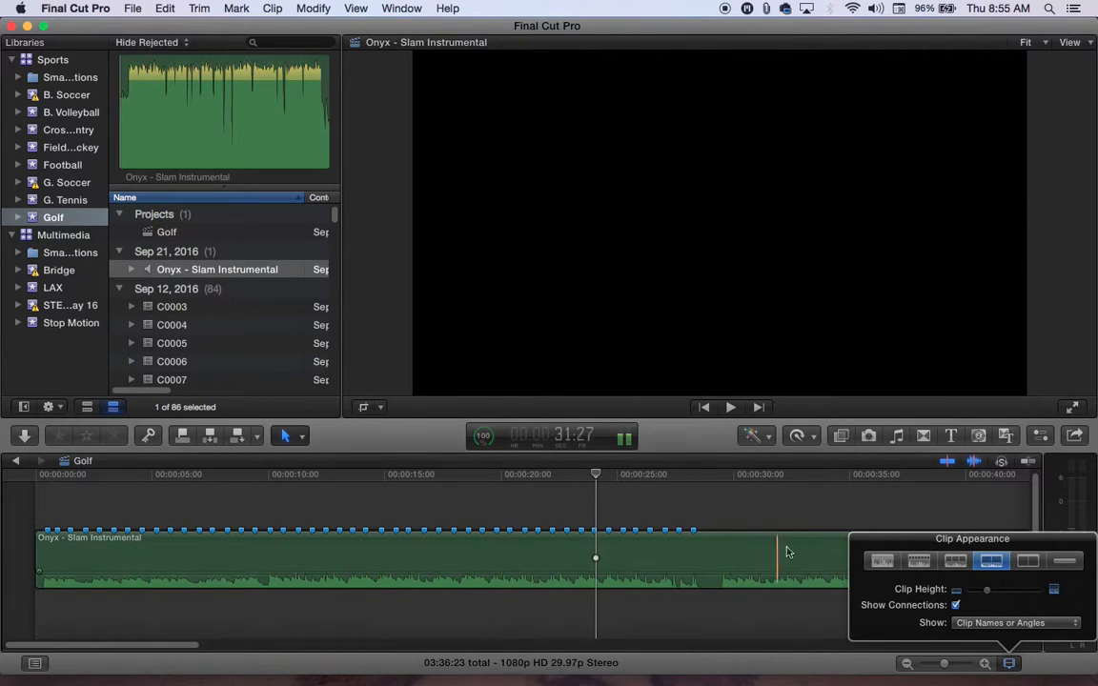
{"action": "left_click", "coordinate": [884, 562]}
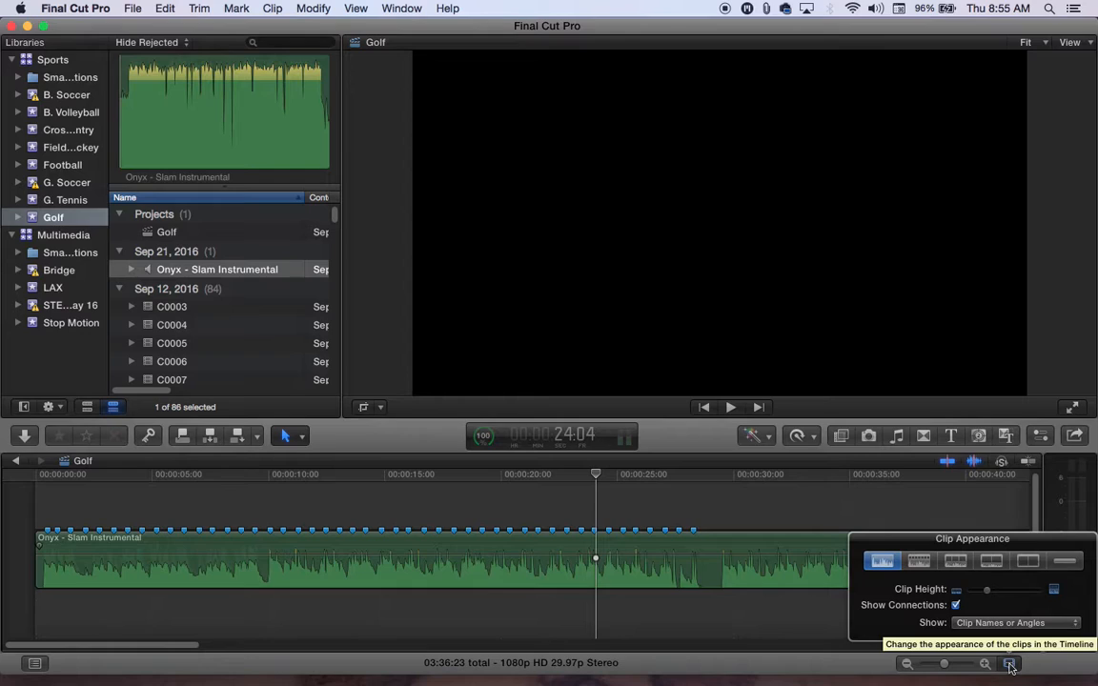
{"action": "left_click", "coordinate": [956, 561]}
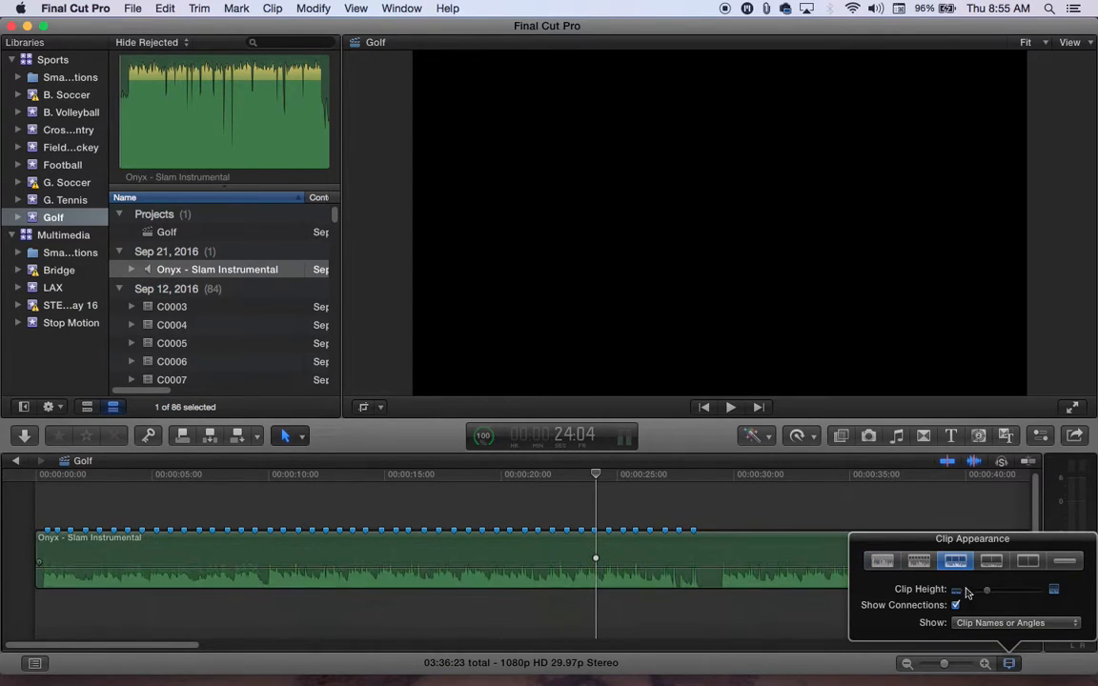
{"action": "left_click", "coordinate": [1010, 664]}
Play the marked song from about 6 seconds to check the beat markers, and return the playhead to the start
{"action": "left_click_drag", "start_coordinate": [596, 475], "coordinate": [188, 474]}
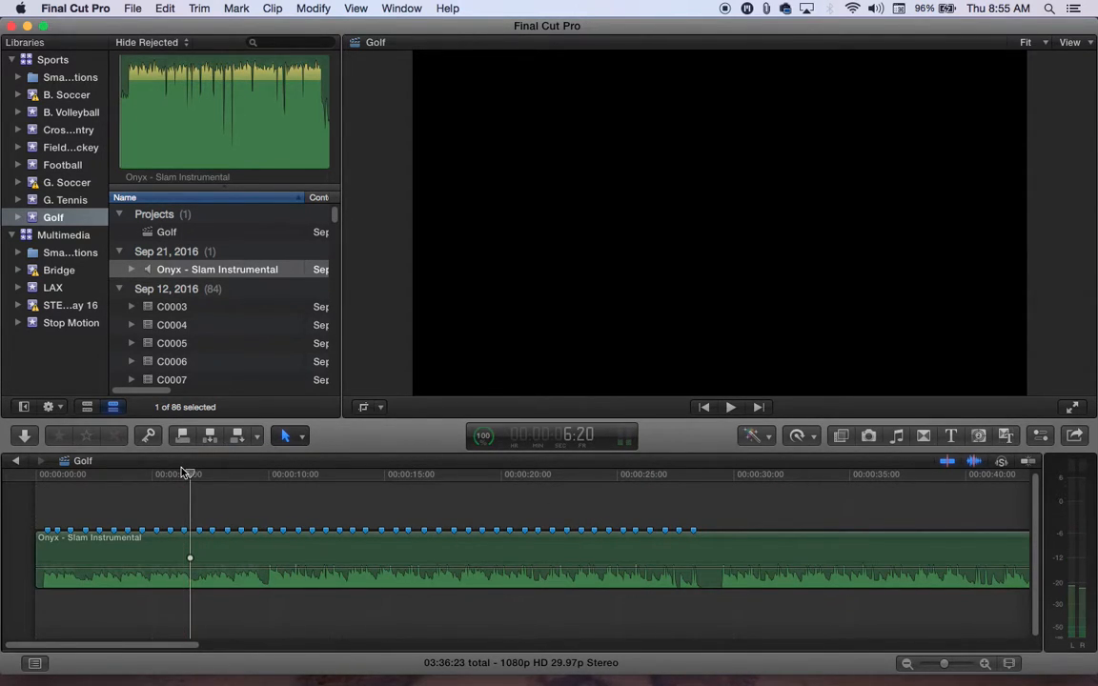
{"action": "key", "text": "space"}
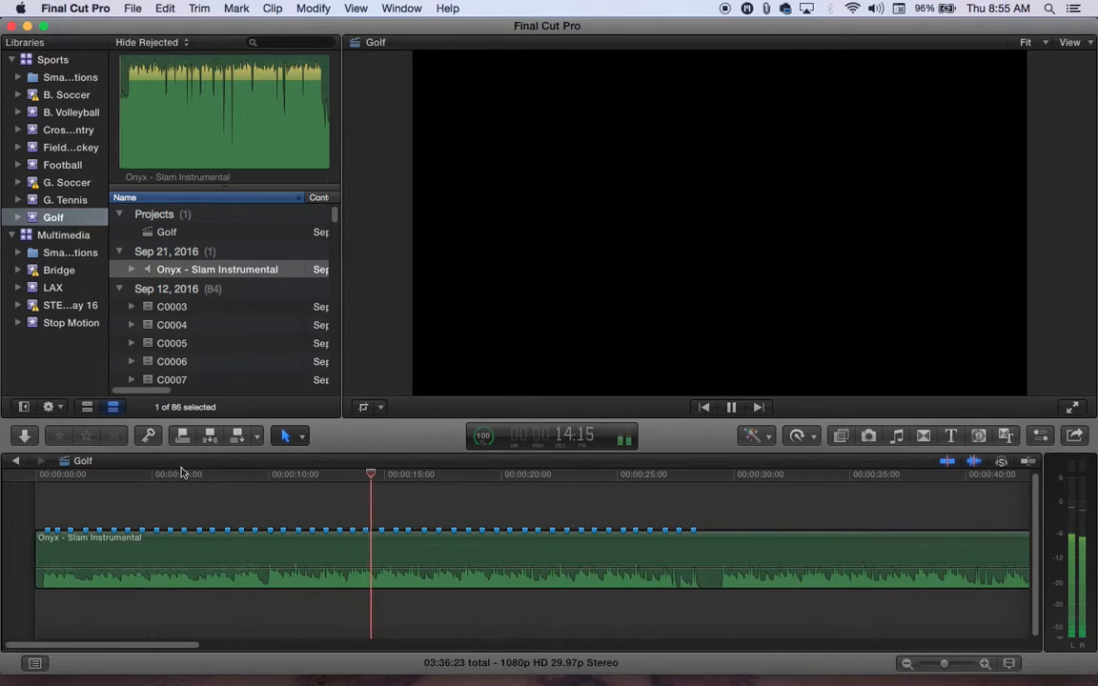
{"action": "key", "text": "space"}
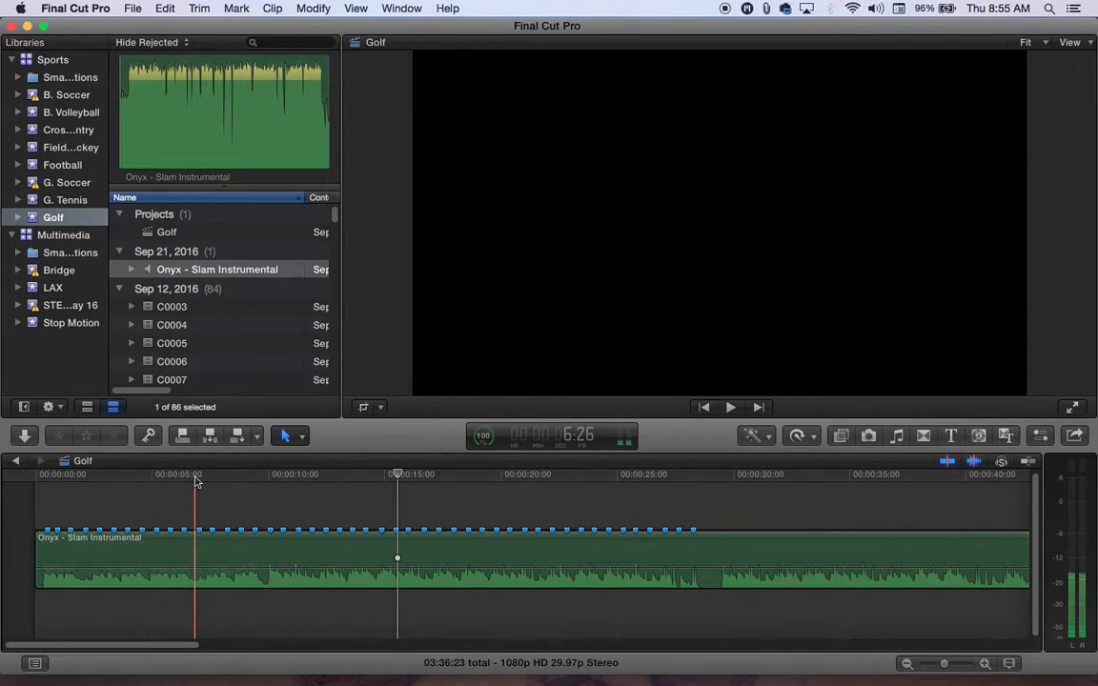
{"action": "left_click", "coordinate": [343, 475]}
{"action": "left_click_drag", "start_coordinate": [341, 478], "coordinate": [272, 475]}
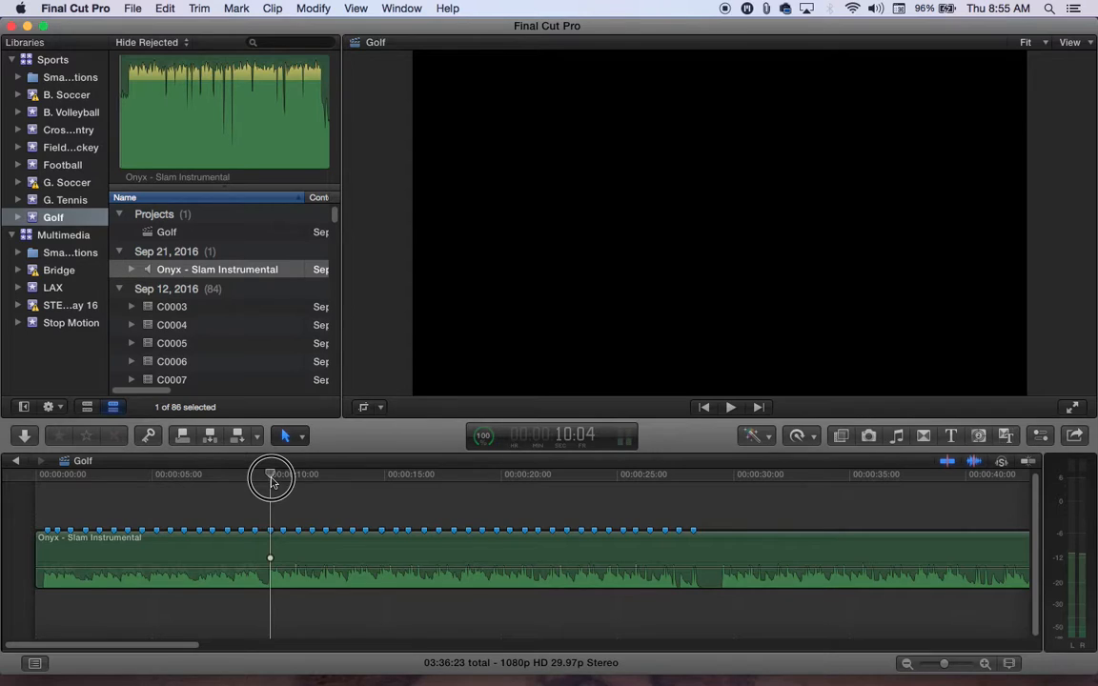
{"action": "left_click_drag", "start_coordinate": [272, 481], "coordinate": [35, 478]}
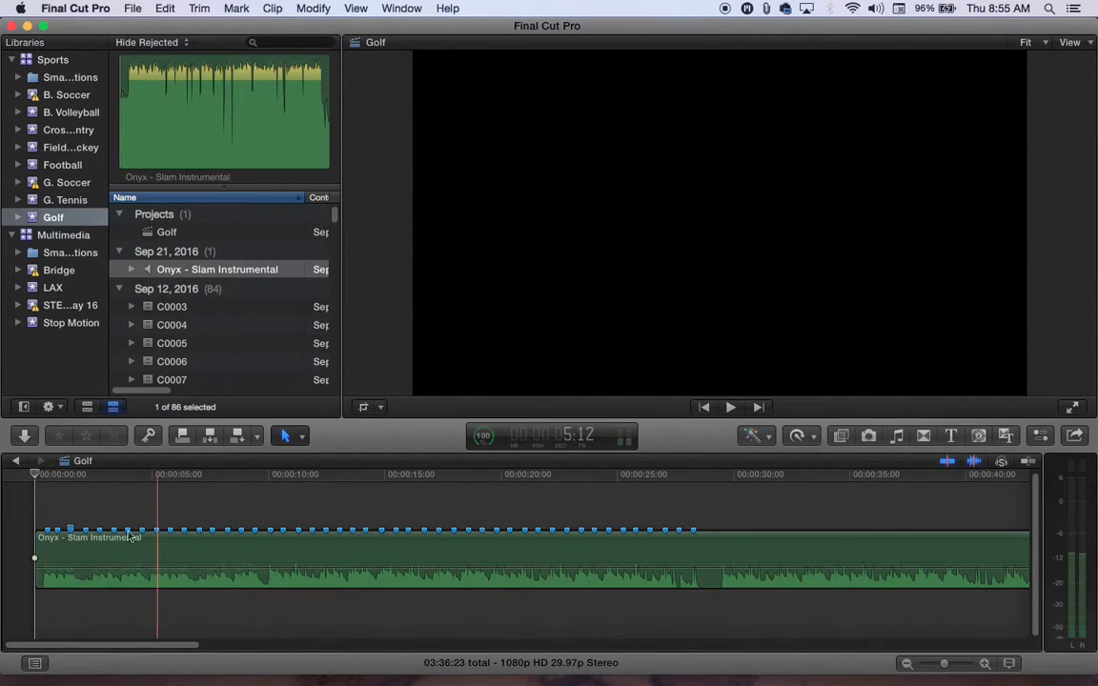